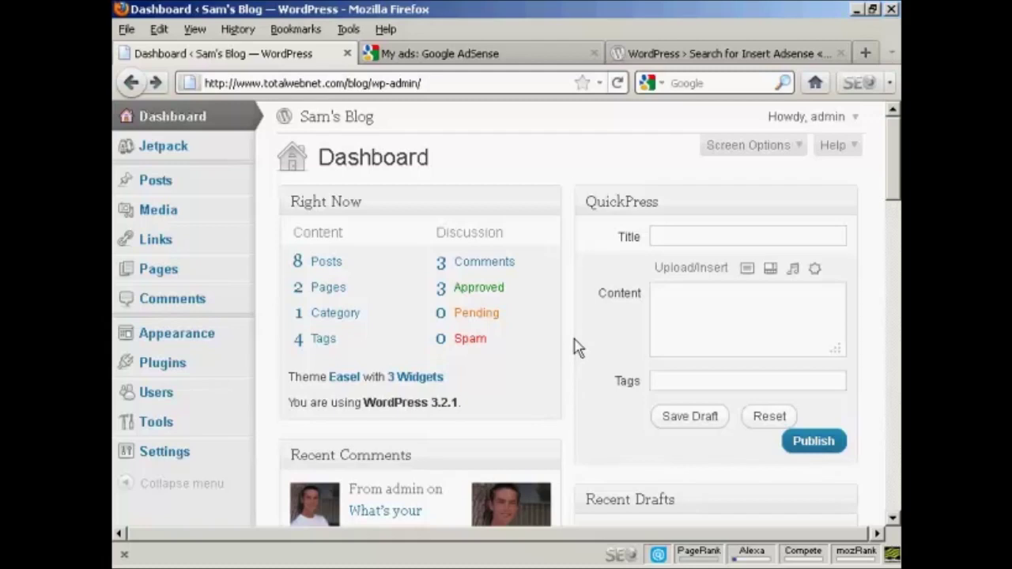
Step: Show the 336×280 ad code for the AdSense ad unit Ad Block 01
{"action": "left_click", "coordinate": [526, 57]}
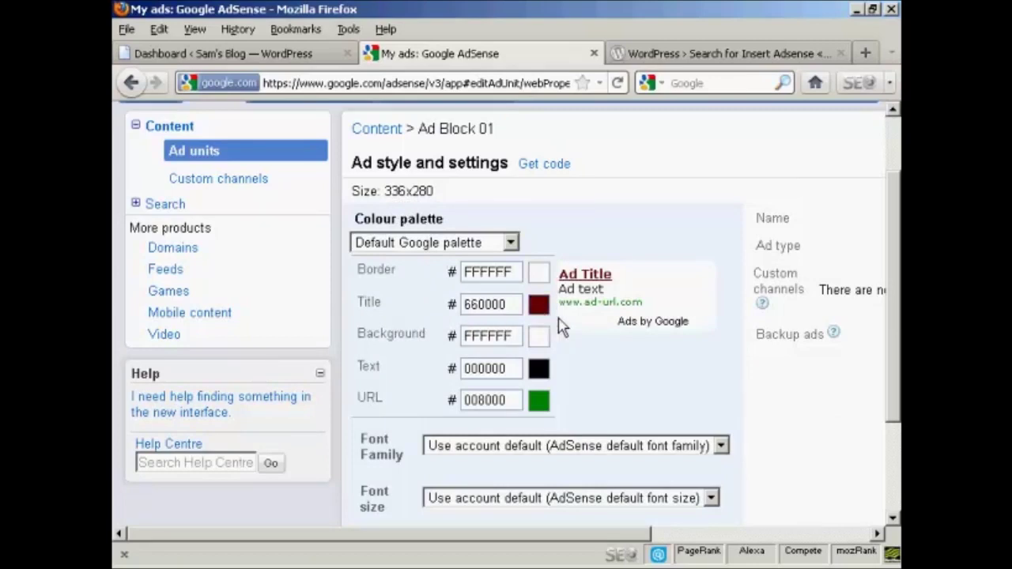
{"action": "left_click", "coordinate": [558, 169]}
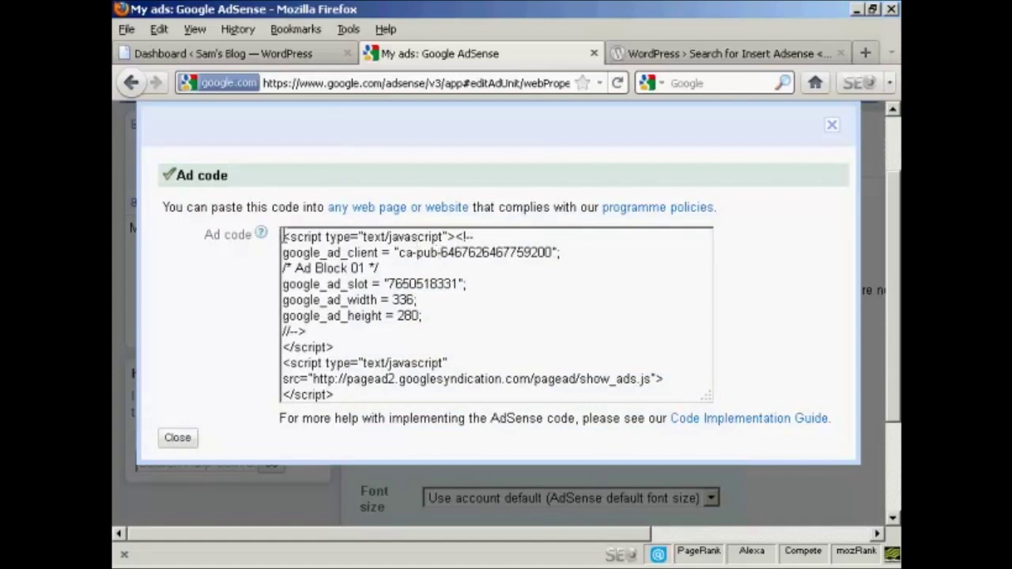
Step: Copy the entire Ad Block 01 JavaScript snippet to the clipboard
{"action": "left_click_drag", "start_coordinate": [284, 237], "coordinate": [692, 418]}
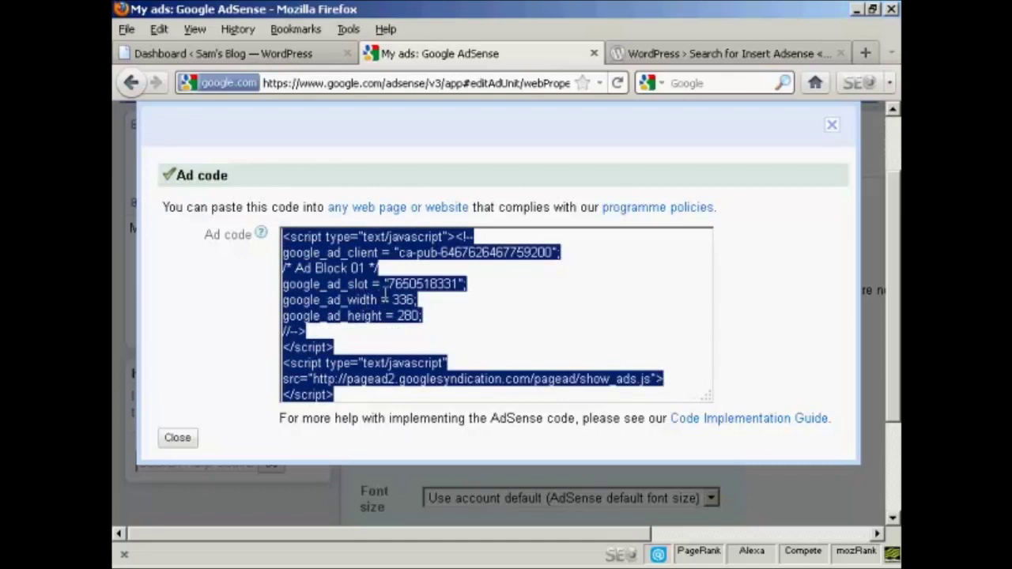
{"action": "right_click", "coordinate": [386, 297]}
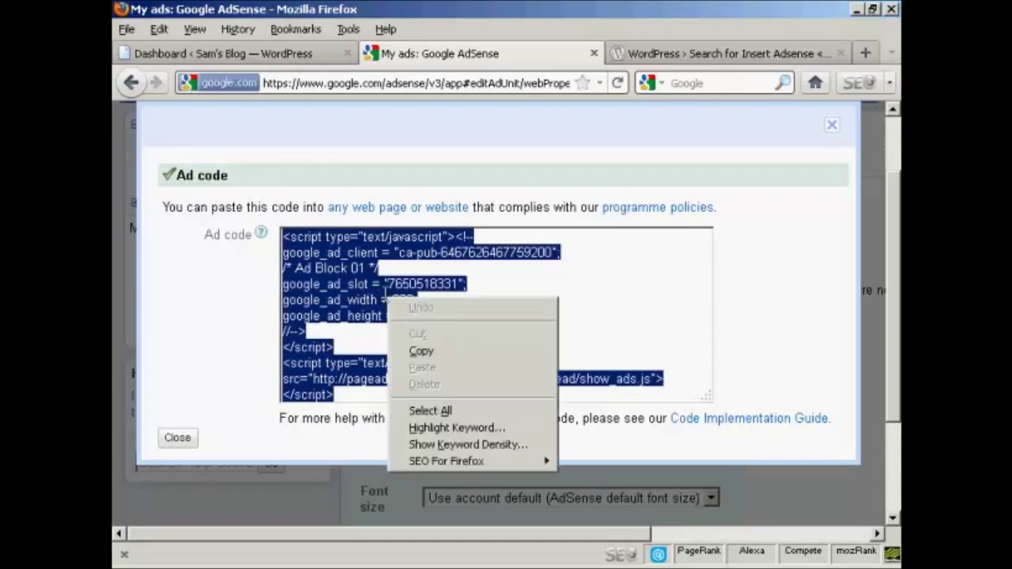
{"action": "left_click", "coordinate": [421, 351]}
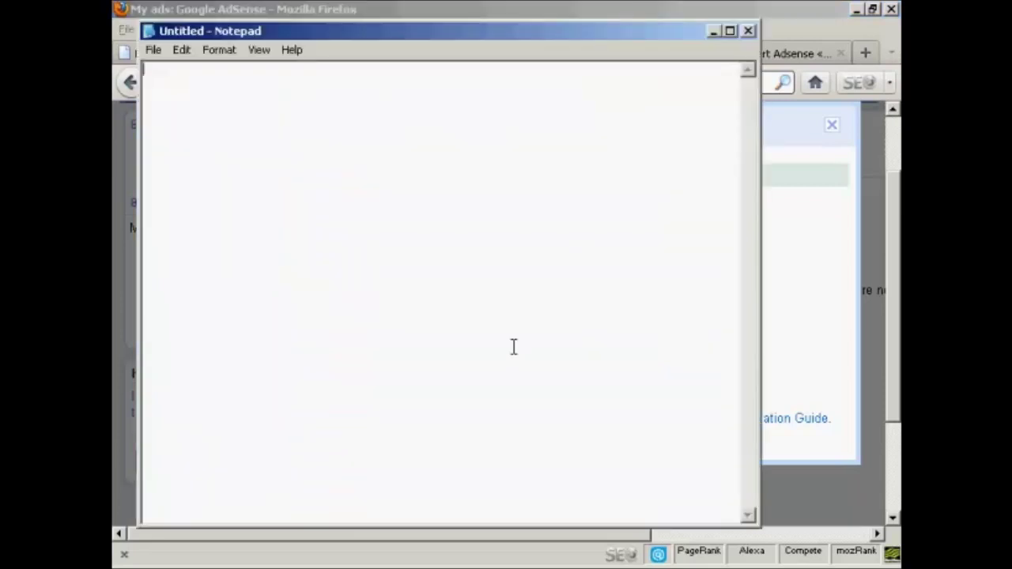
Step: Paste the Ad Block 01 script into the untitled Notepad note and minimize Notepad
{"action": "key", "text": "ctrl+v"}
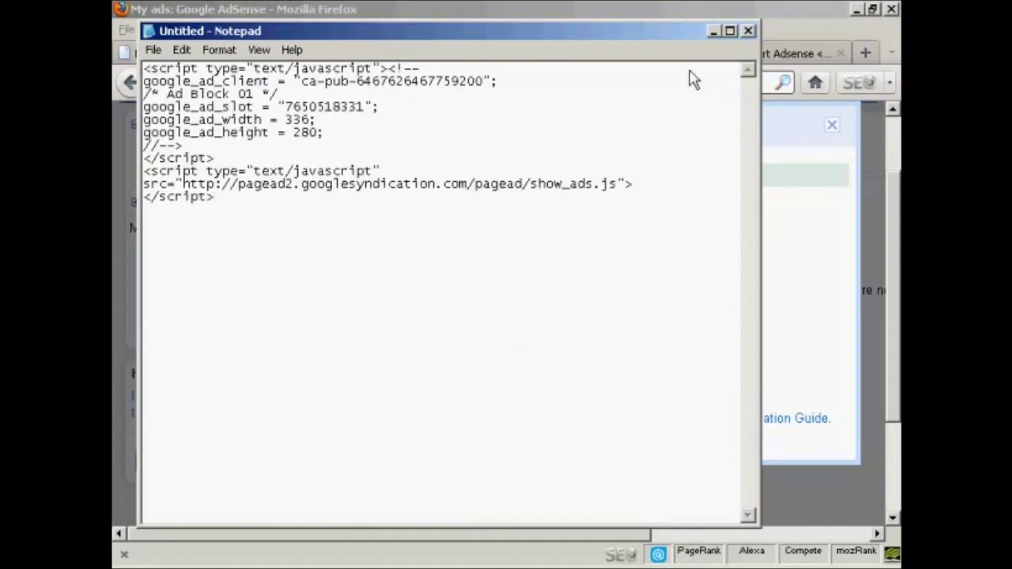
{"action": "left_click", "coordinate": [713, 31]}
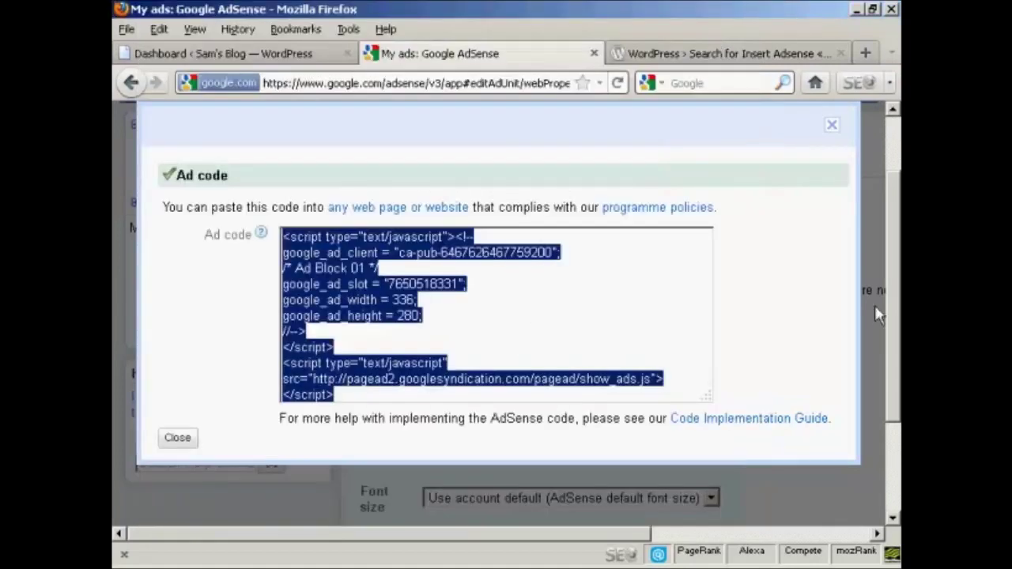
Step: Close the AdSense Ad code dialog and return to Sam's Blog WordPress dashboard
{"action": "left_click", "coordinate": [832, 127]}
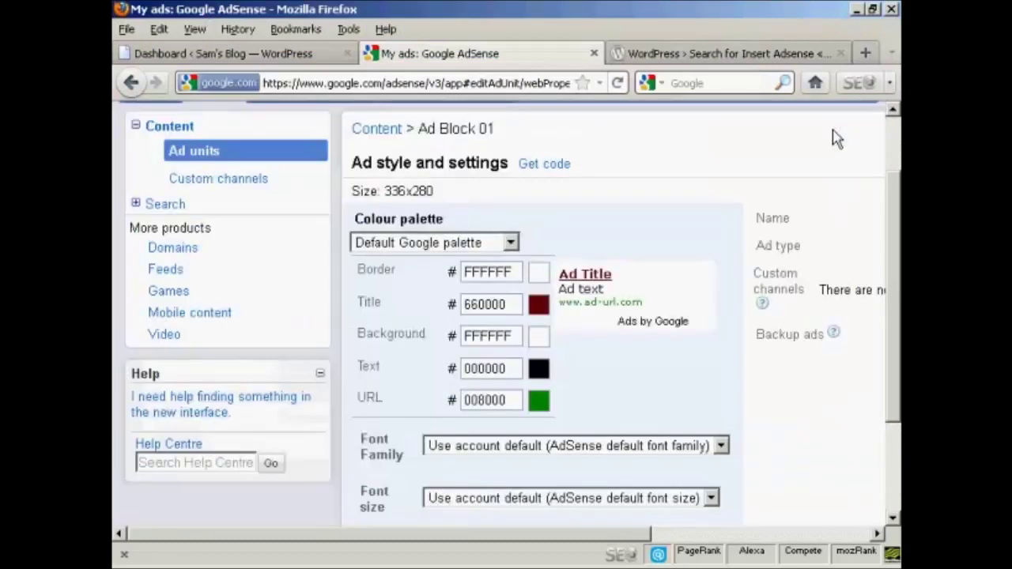
{"action": "left_click", "coordinate": [251, 57]}
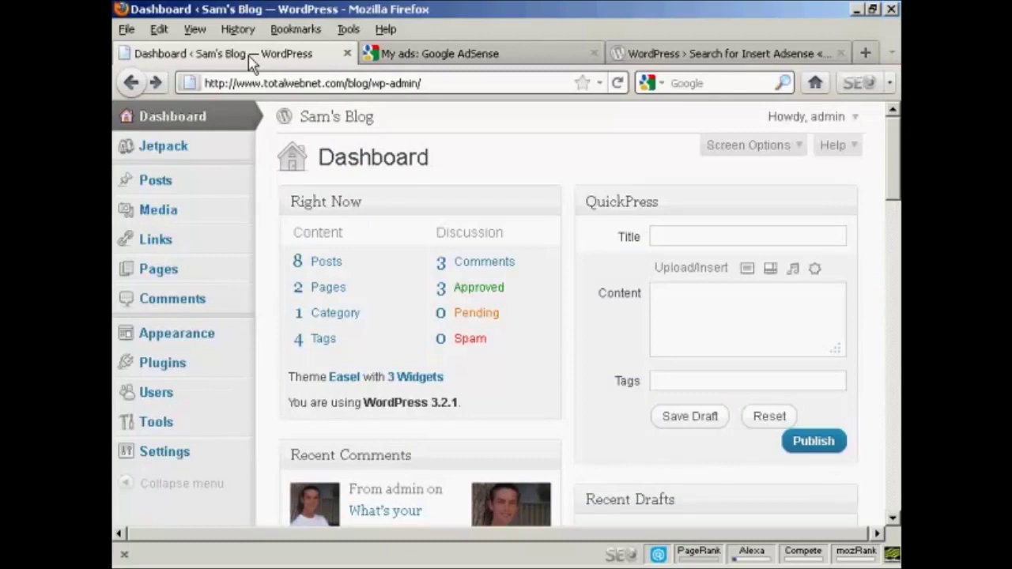
Step: Check the Plugin Directory results for Insert Adsense, then return to the dashboard
{"action": "left_click", "coordinate": [778, 56]}
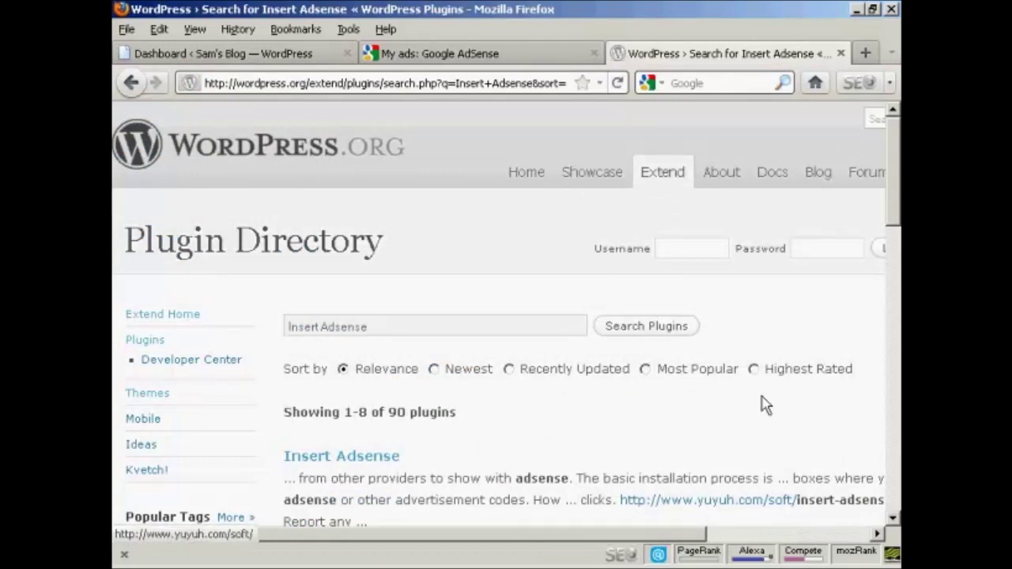
{"action": "left_click", "coordinate": [269, 52]}
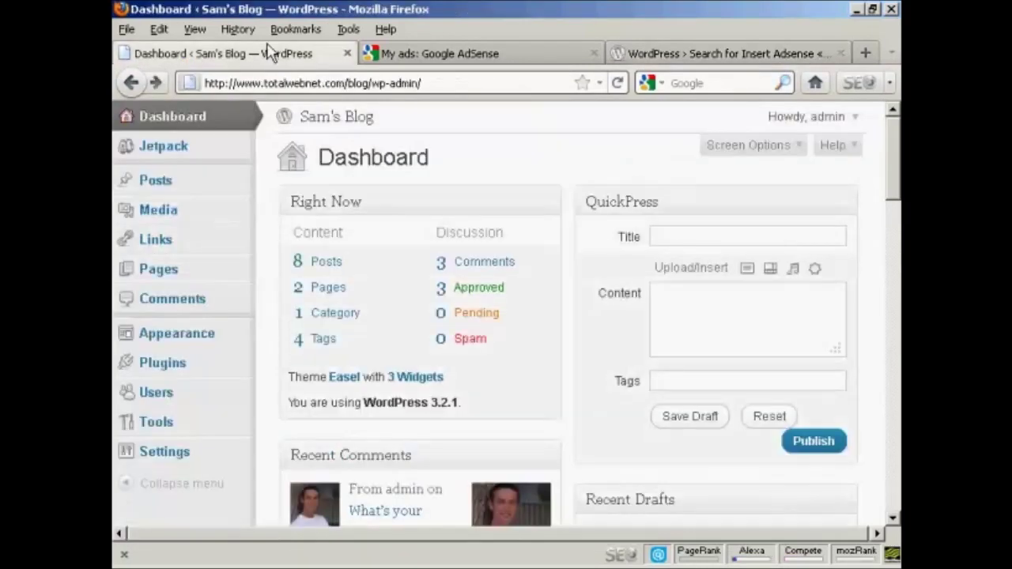
Step: Search Plugins > Add New for 'Insert Adsense'
{"action": "left_click", "coordinate": [169, 369]}
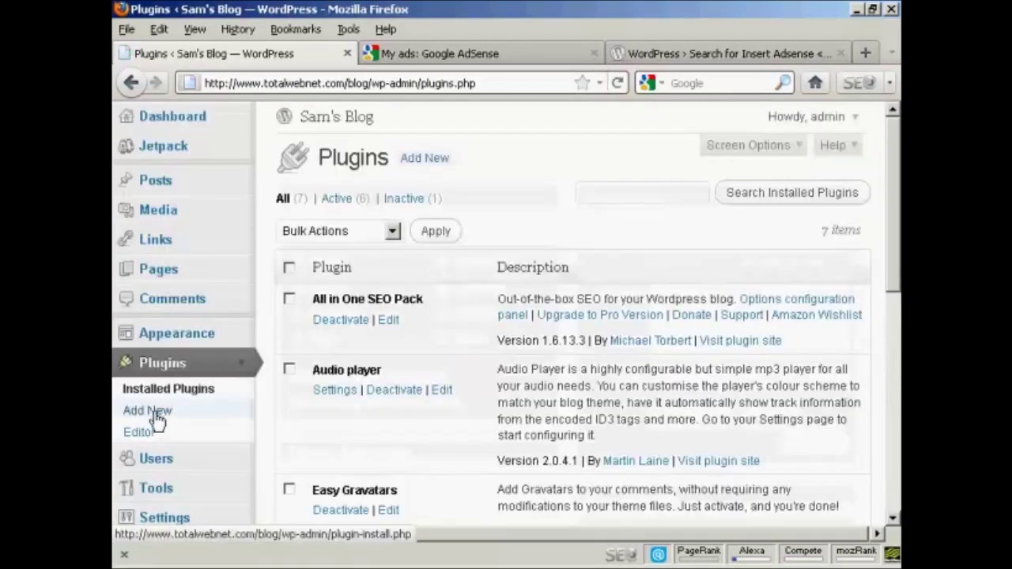
{"action": "left_click", "coordinate": [156, 415]}
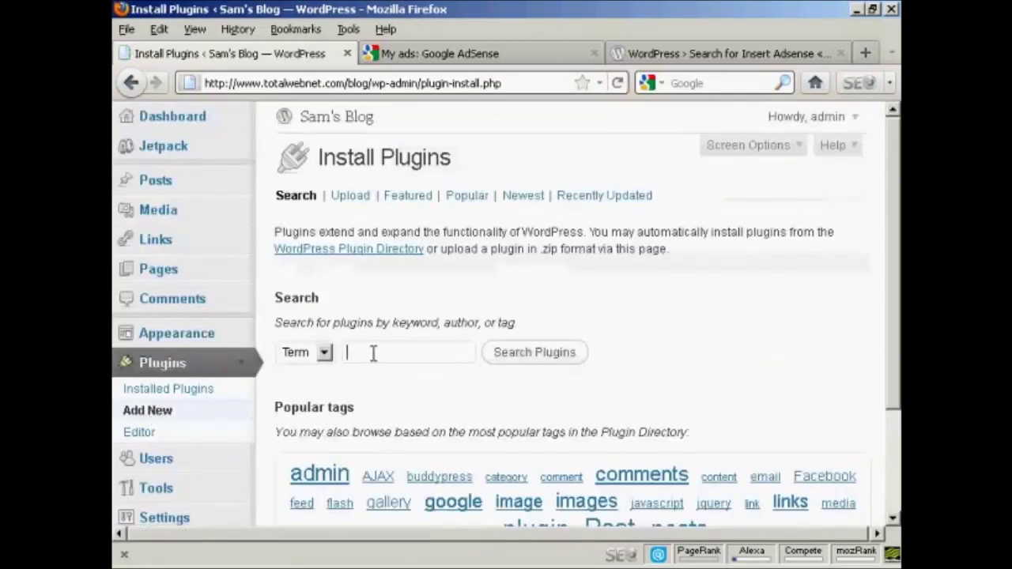
{"action": "type", "text": "I"}
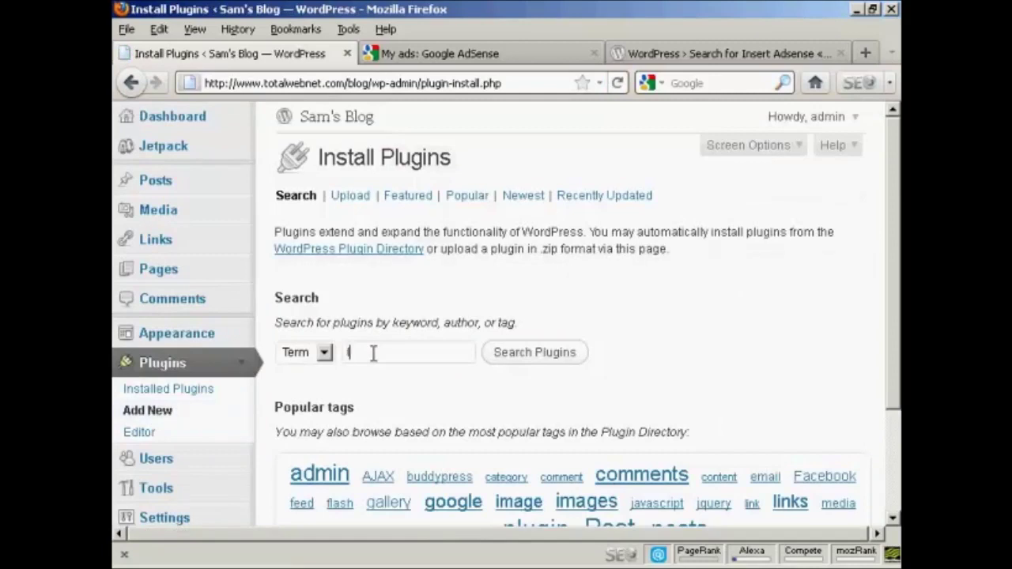
{"action": "type", "text": "nsert Adsense"}
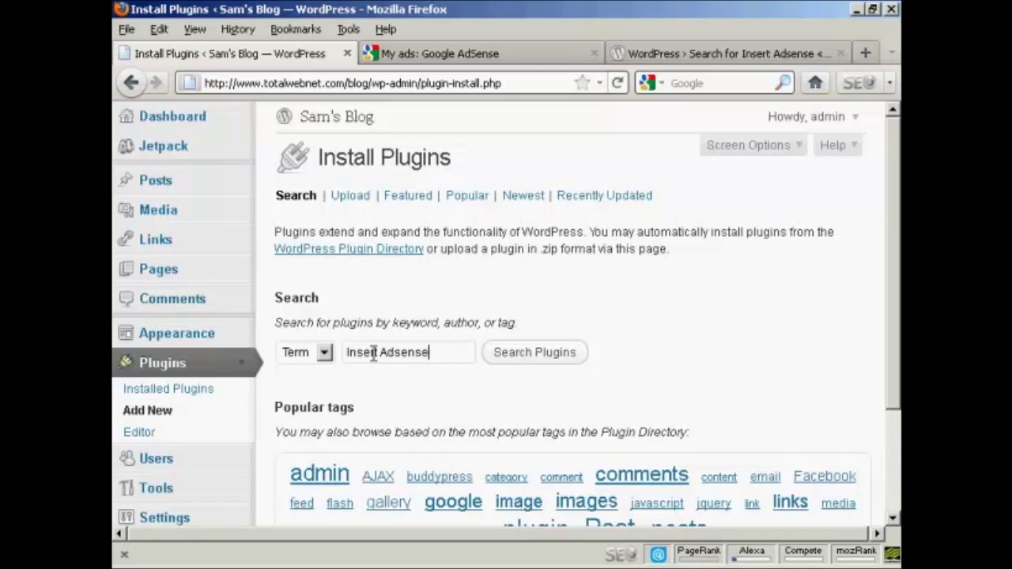
{"action": "left_click", "coordinate": [557, 359]}
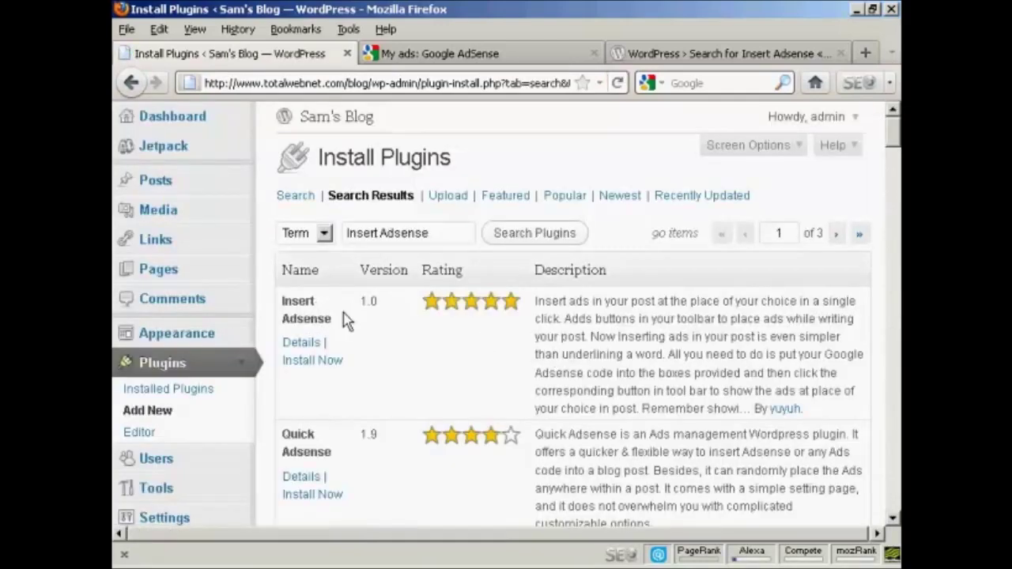
Step: Install the Insert Adsense 1.0 plugin, confirm the install, and activate it
{"action": "left_click", "coordinate": [328, 361]}
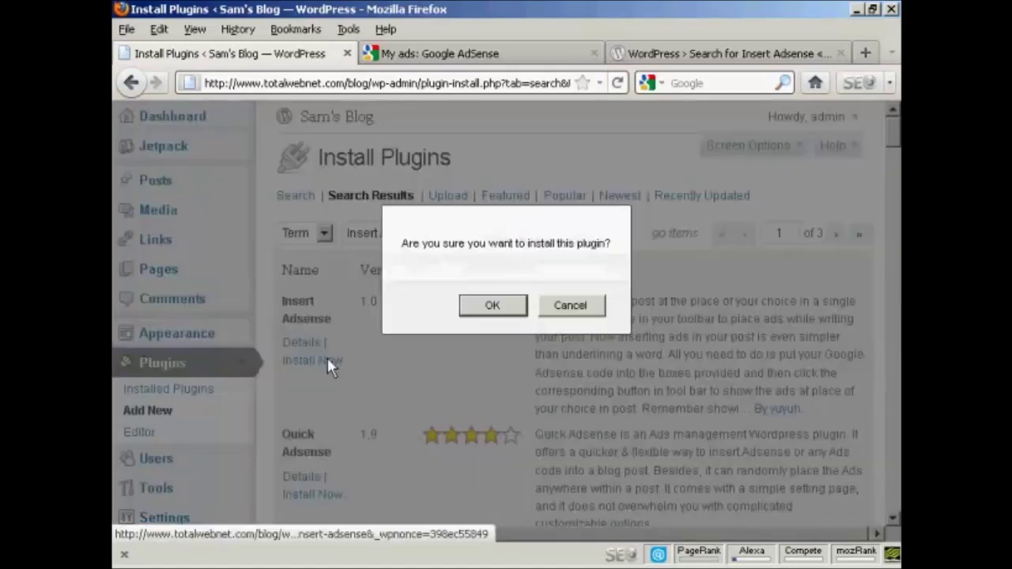
{"action": "left_click", "coordinate": [493, 310]}
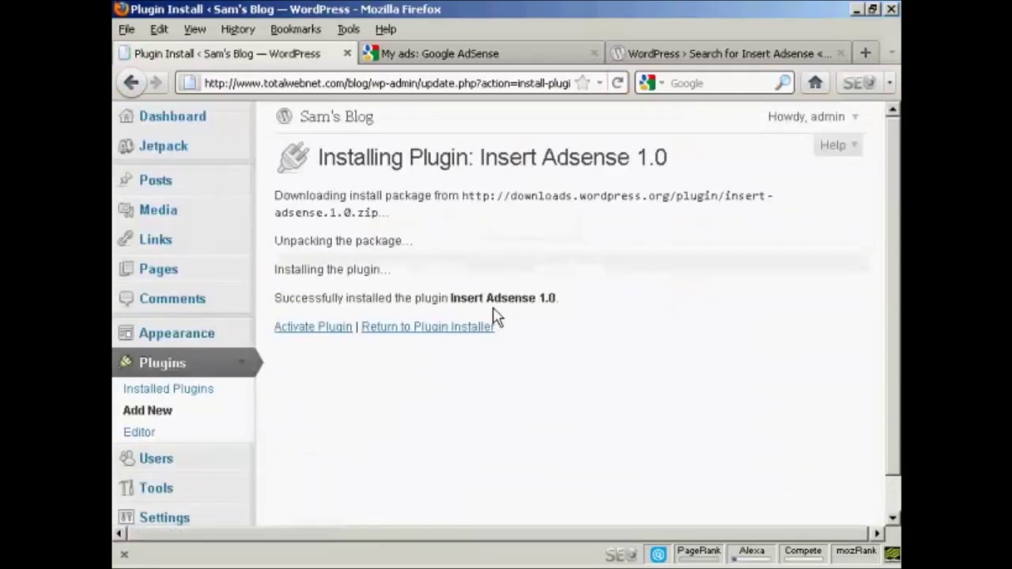
{"action": "left_click", "coordinate": [312, 334]}
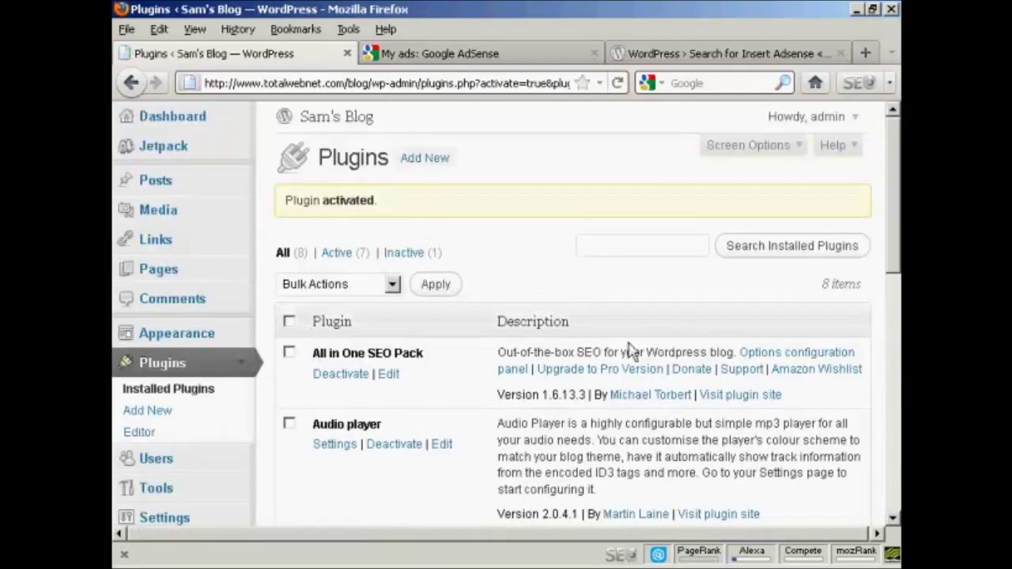
Step: Go to Settings > Insert AdSense to reach the empty Adsense Code boxes
{"action": "left_click_drag", "start_coordinate": [892, 237], "coordinate": [894, 272]}
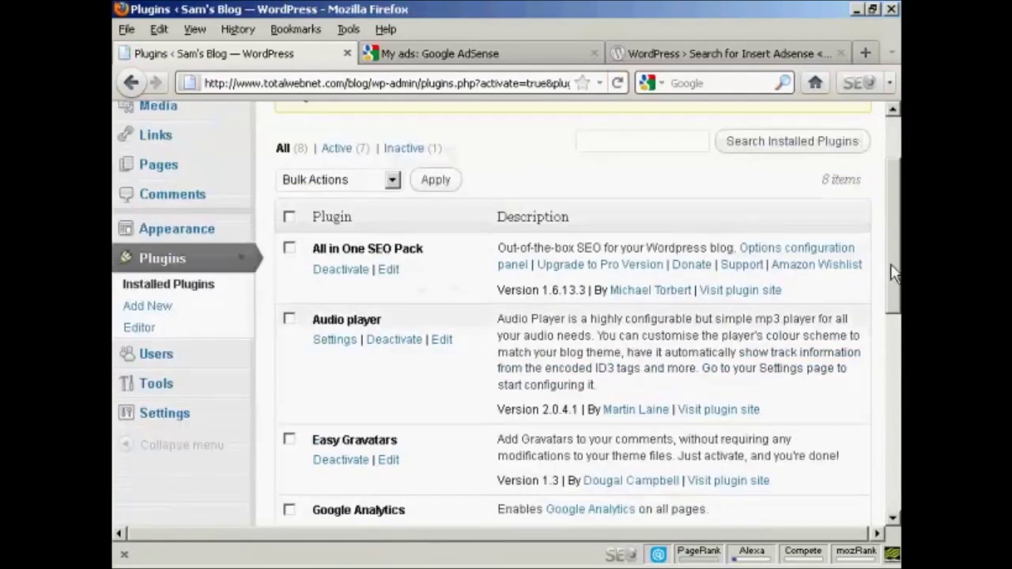
{"action": "scroll", "coordinate": [893, 272], "scroll_direction": "down", "scroll_amount": 1}
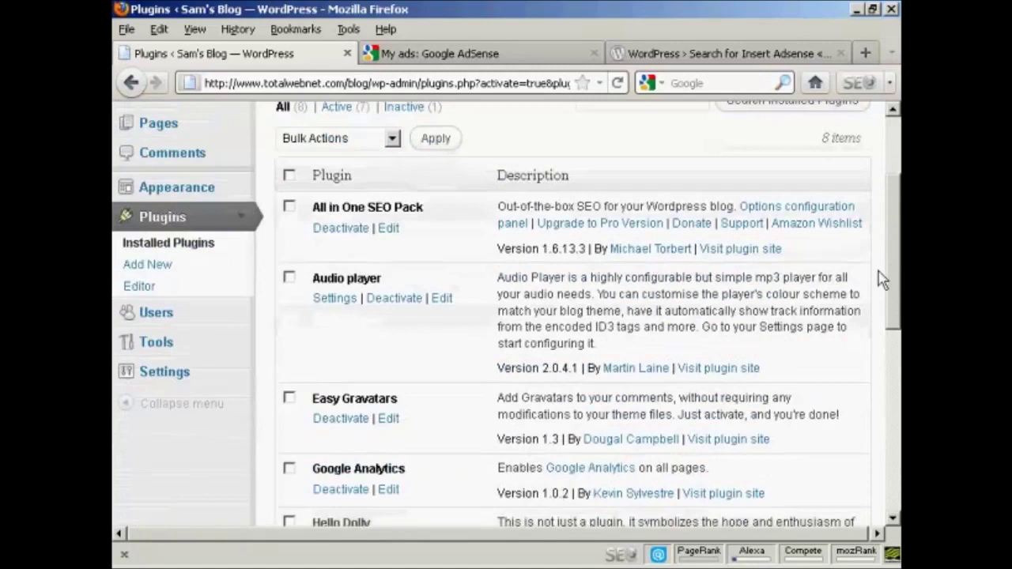
{"action": "left_click", "coordinate": [173, 382]}
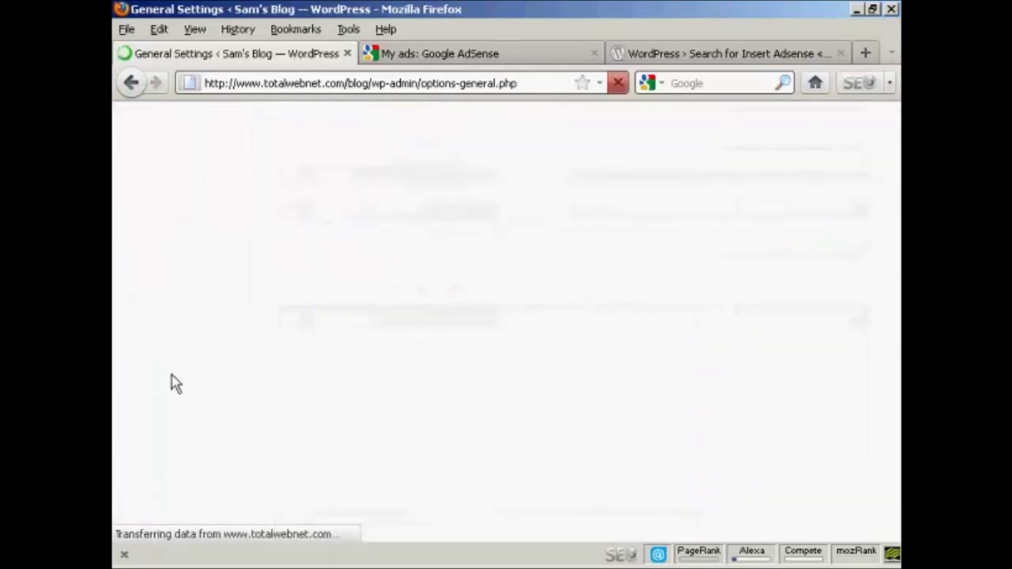
{"action": "scroll", "coordinate": [421, 403], "scroll_direction": "down", "scroll_amount": 10}
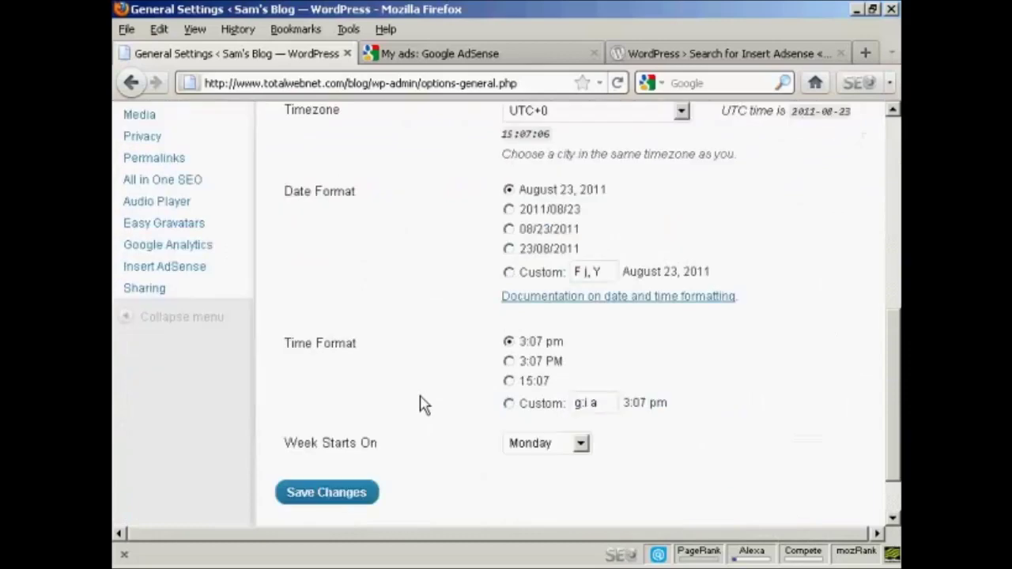
{"action": "left_click", "coordinate": [183, 273]}
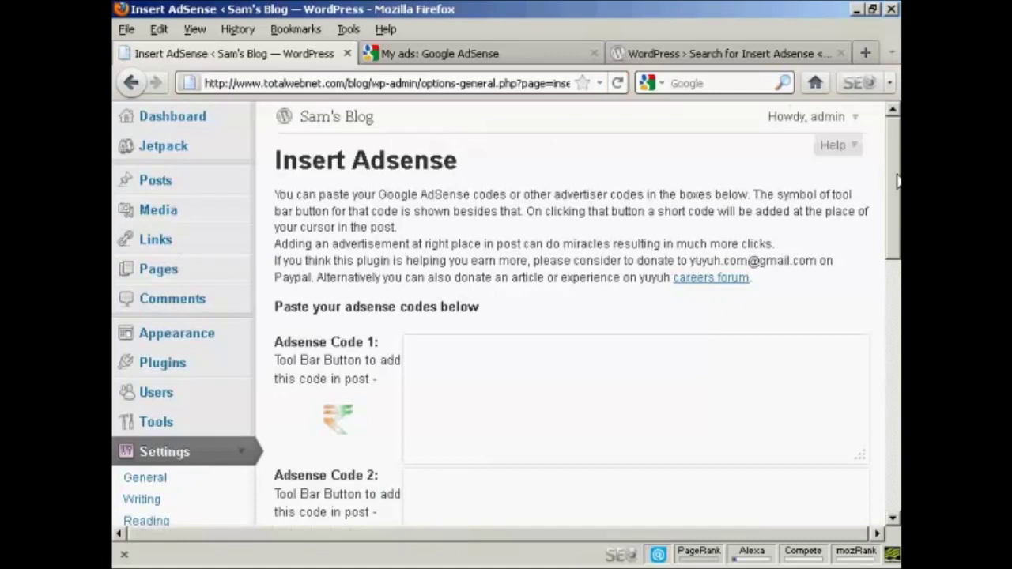
{"action": "left_click_drag", "start_coordinate": [897, 181], "coordinate": [894, 217]}
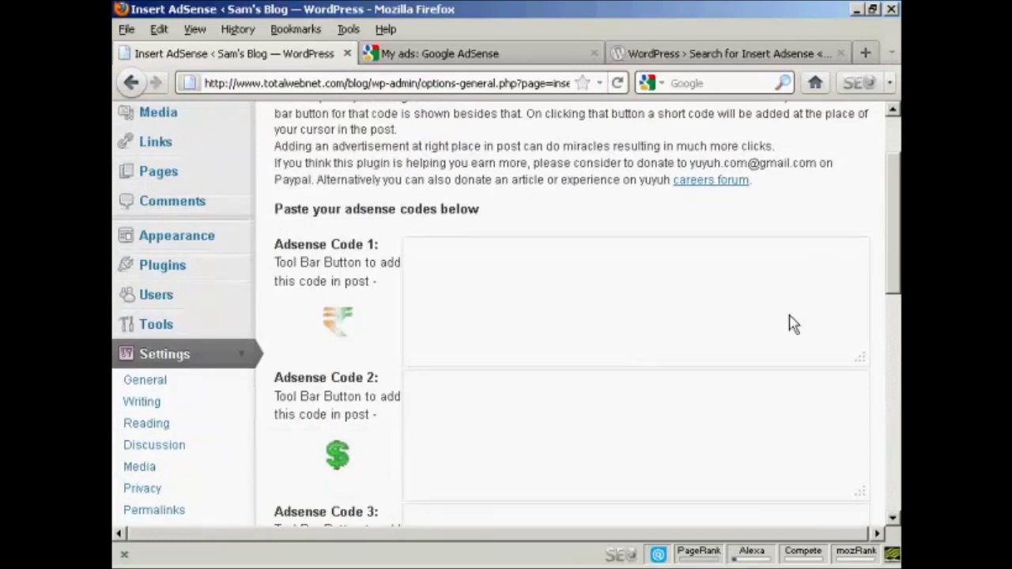
Step: Paste the Ad Block 01 script into the Adsense Code 1 box
{"action": "mouse_move", "coordinate": [893, 203]}
{"action": "left_mouse_down"}
{"action": "mouse_move", "coordinate": [894, 338]}
{"action": "mouse_move", "coordinate": [893, 190]}
{"action": "mouse_move", "coordinate": [893, 203]}
{"action": "left_mouse_up"}
{"action": "left_click", "coordinate": [422, 250]}
{"action": "key", "text": "ctrl+v"}
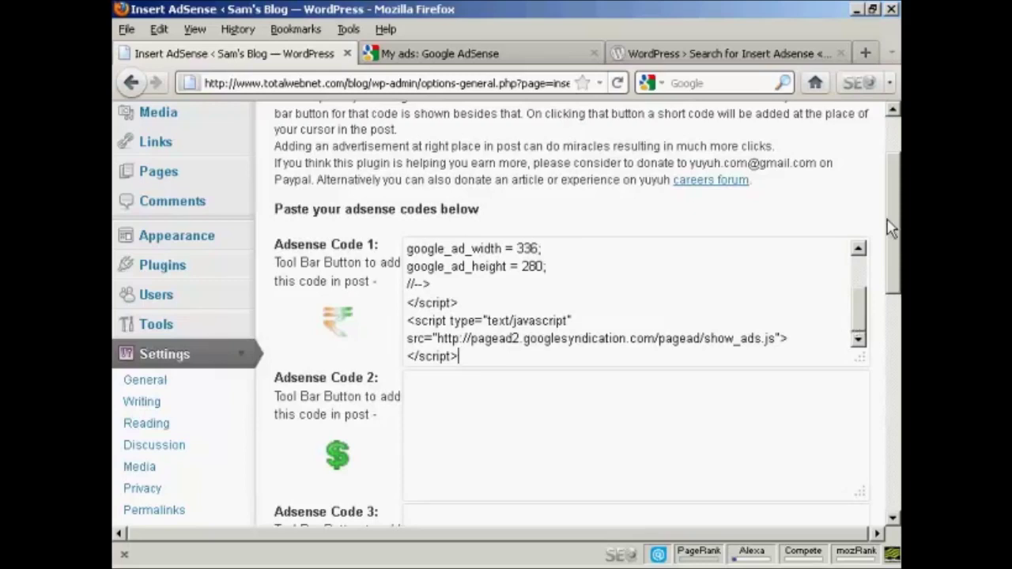
{"action": "scroll", "coordinate": [886, 226], "scroll_direction": "down", "scroll_amount": 6}
Step: Save the Insert Adsense codes with Update options and go to the Posts list
{"action": "scroll", "coordinate": [569, 317], "scroll_direction": "down", "scroll_amount": 6}
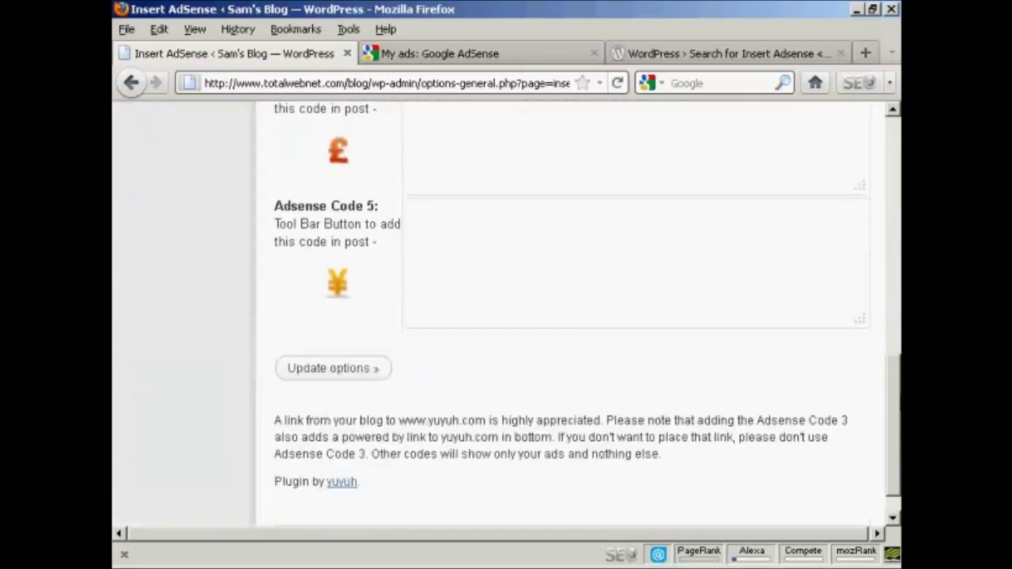
{"action": "scroll", "coordinate": [506, 317], "scroll_direction": "up", "scroll_amount": 12}
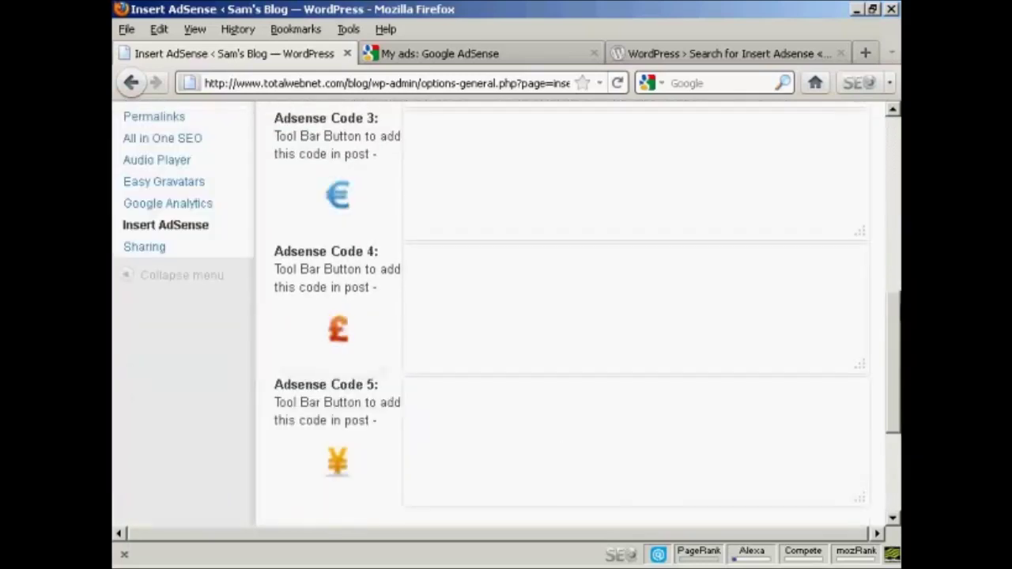
{"action": "scroll", "coordinate": [506, 317], "scroll_direction": "up", "scroll_amount": 1}
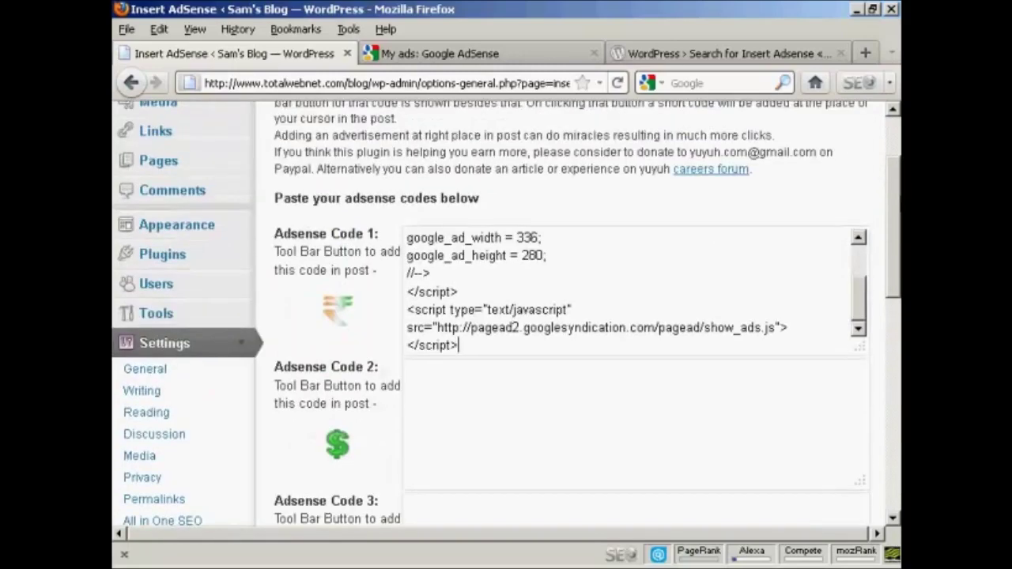
{"action": "scroll", "coordinate": [506, 316], "scroll_direction": "up", "scroll_amount": 1}
{"action": "scroll", "coordinate": [506, 316], "scroll_direction": "up", "scroll_amount": 1}
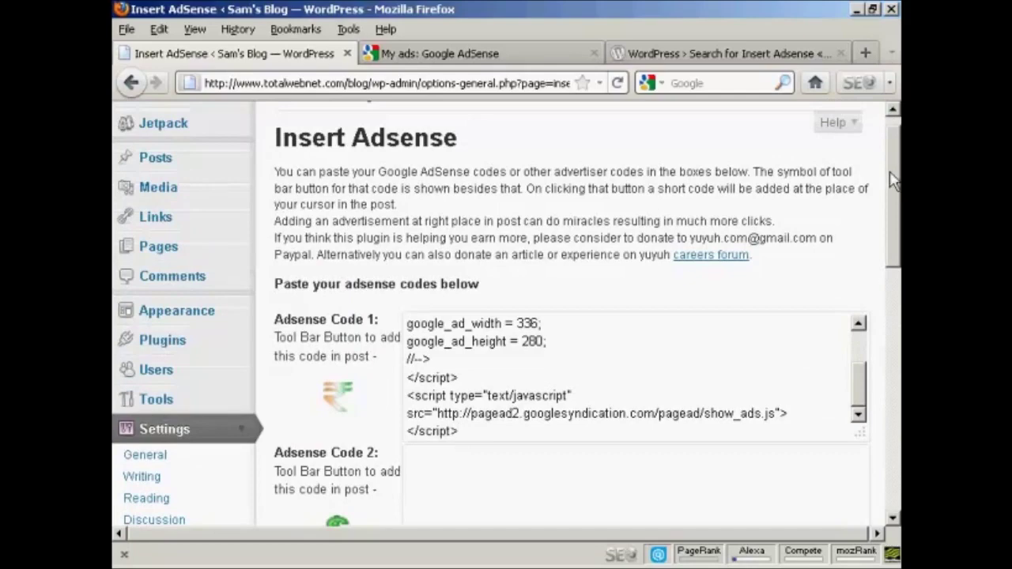
{"action": "scroll", "coordinate": [506, 316], "scroll_direction": "down", "scroll_amount": 15}
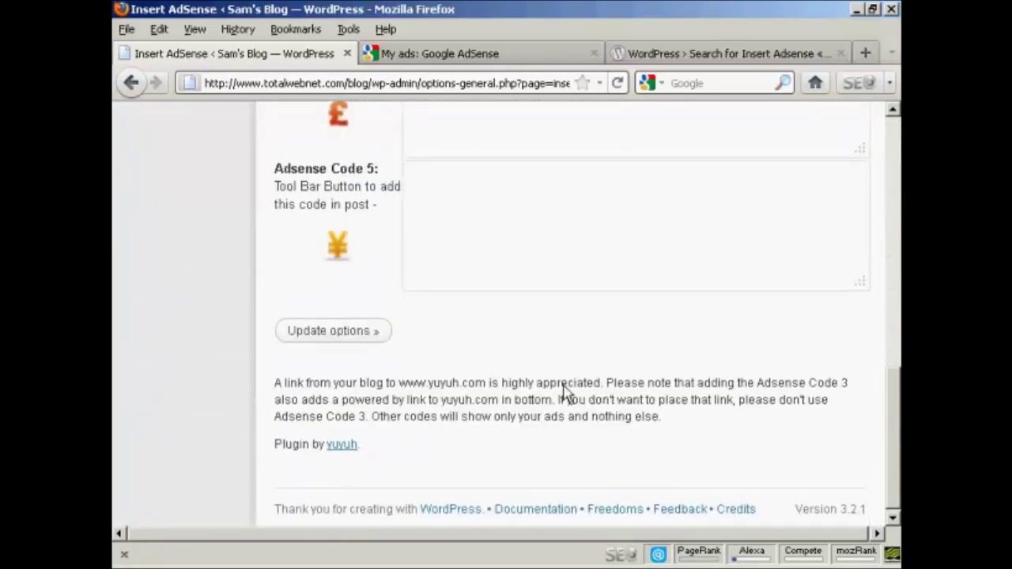
{"action": "left_click", "coordinate": [325, 332]}
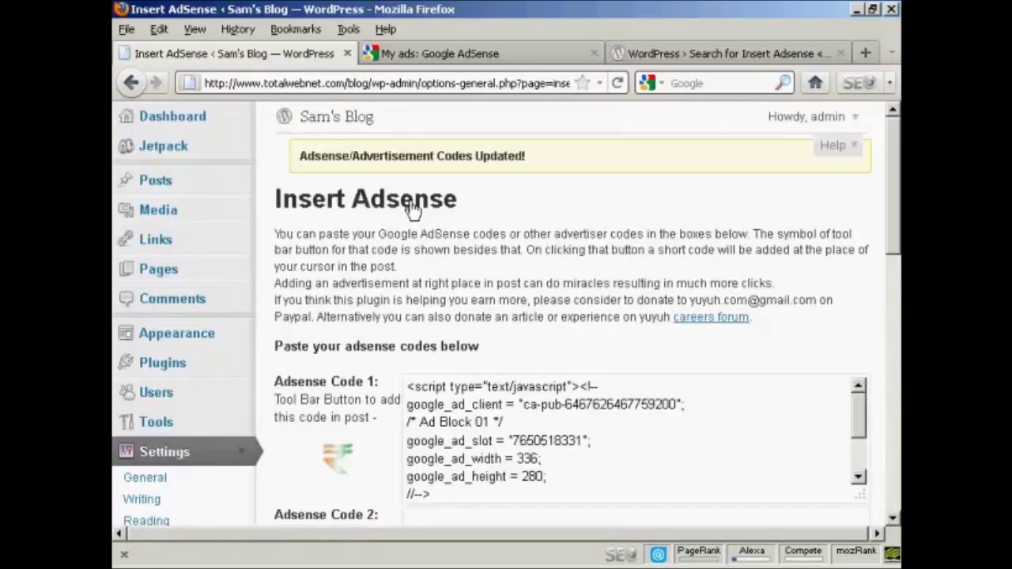
{"action": "left_click", "coordinate": [155, 182]}
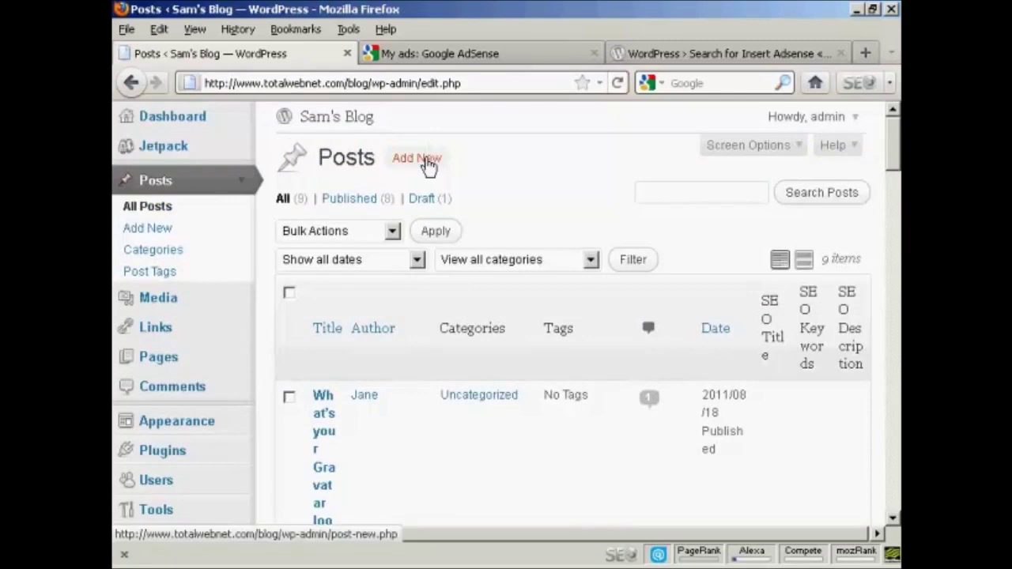
Step: Start a new empty post in the Visual editor, with the caret in the body
{"action": "left_click", "coordinate": [426, 160]}
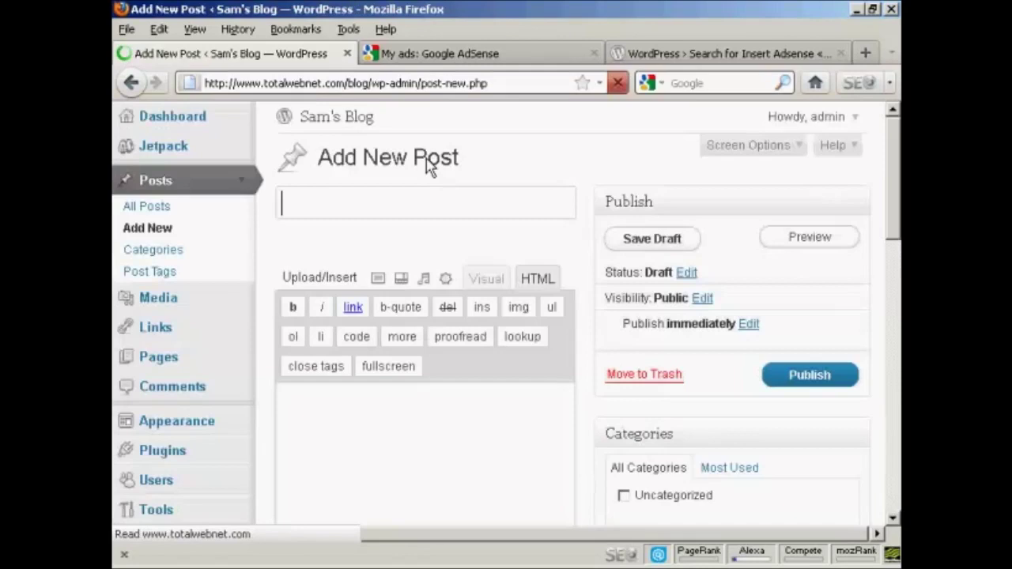
{"action": "left_click", "coordinate": [484, 280]}
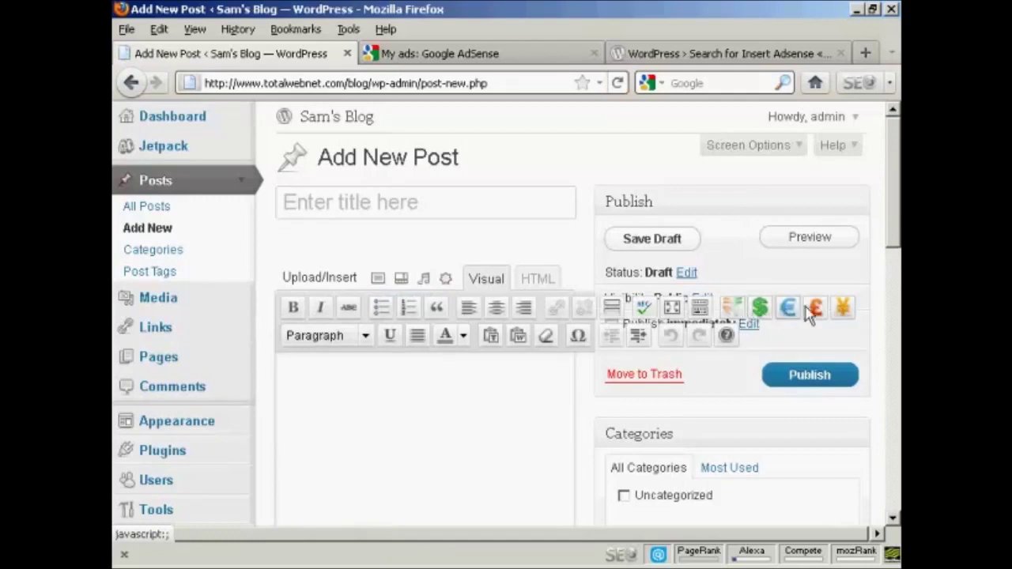
{"action": "left_click", "coordinate": [292, 373]}
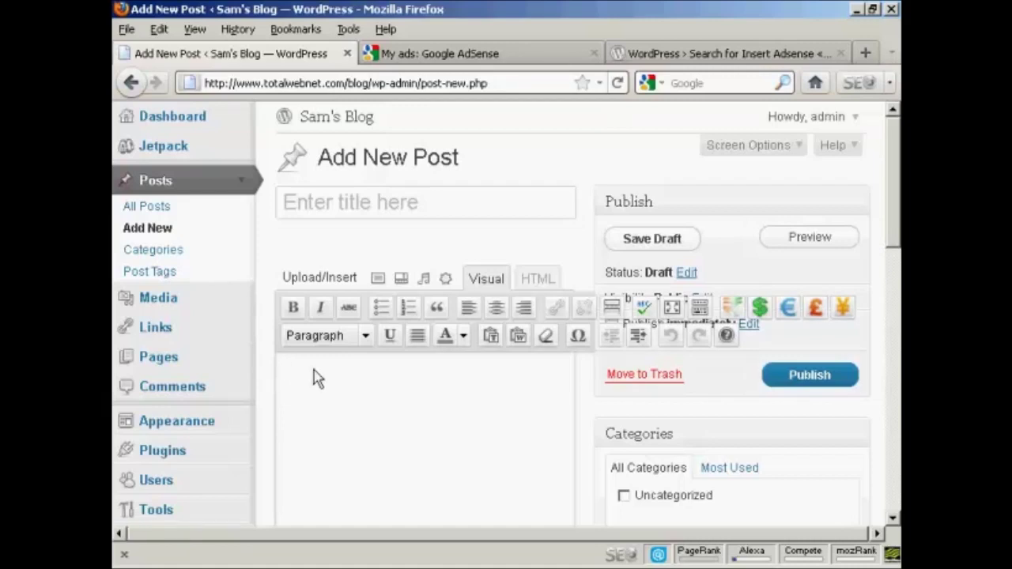
Step: Title the post 'Adsense Test', write the two AdSense paragraphs, and leave a blank line after the first
{"action": "left_click", "coordinate": [377, 199]}
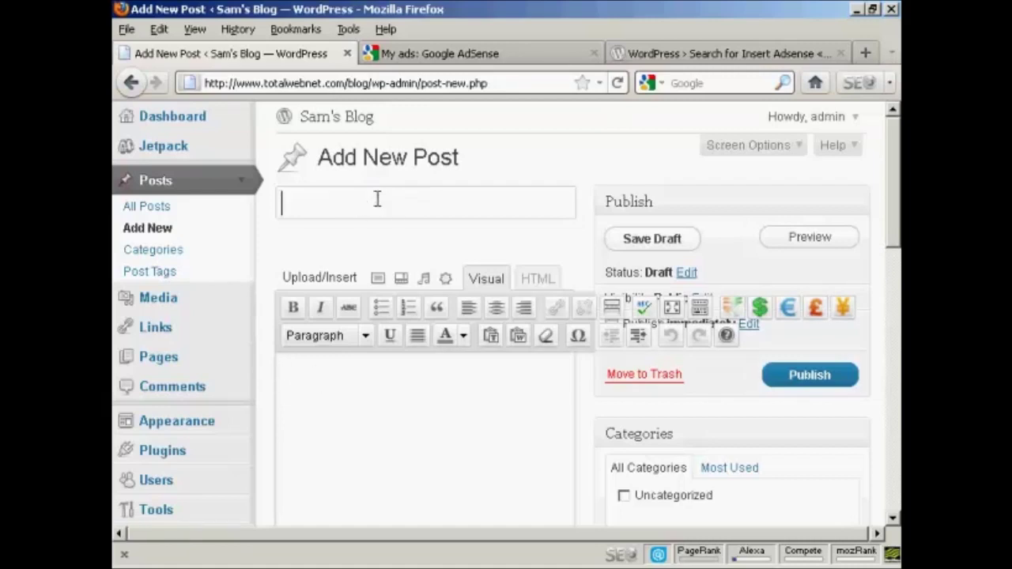
{"action": "type", "text": "Adsense "}
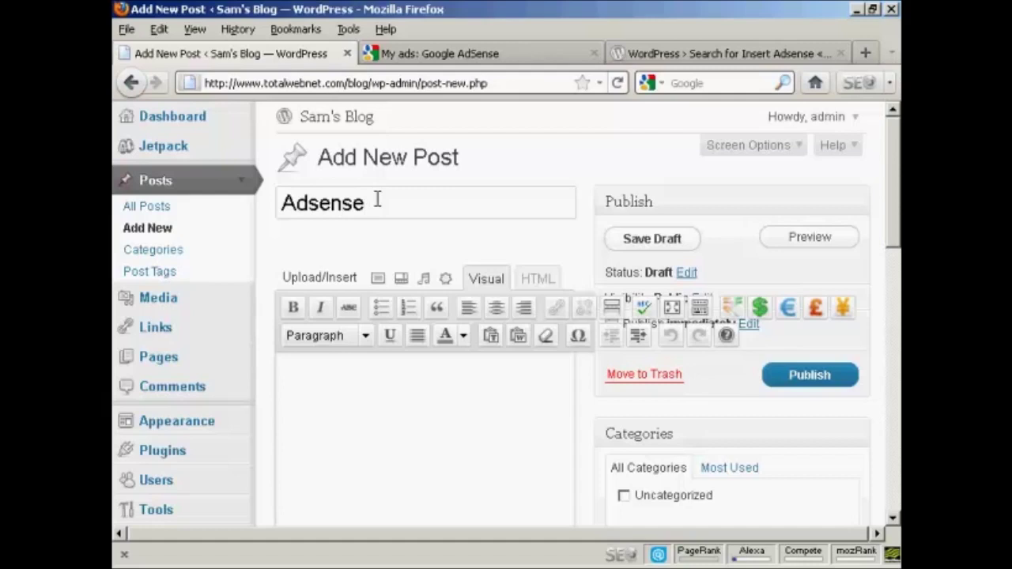
{"action": "type", "text": "Test"}
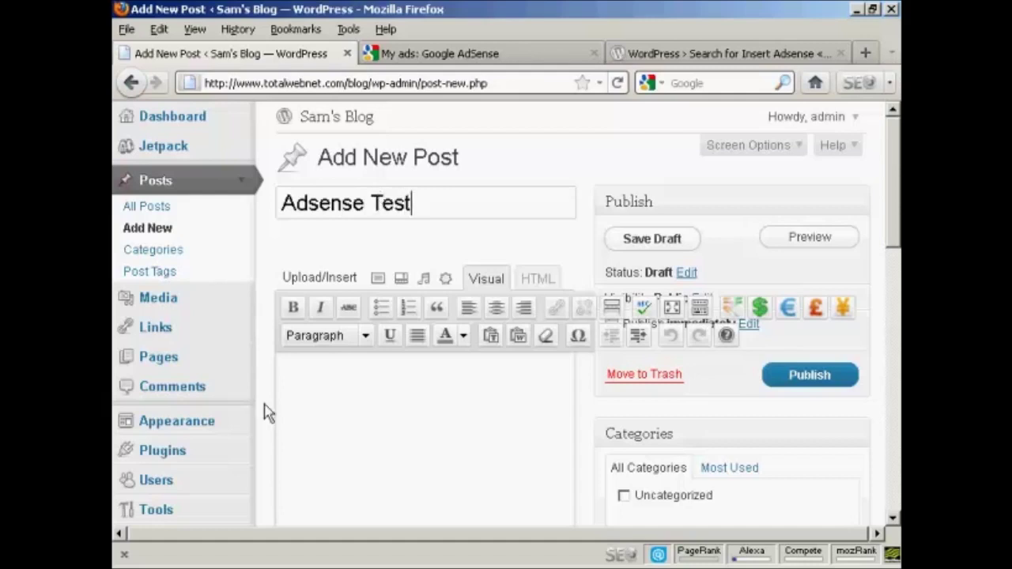
{"action": "left_click", "coordinate": [310, 375]}
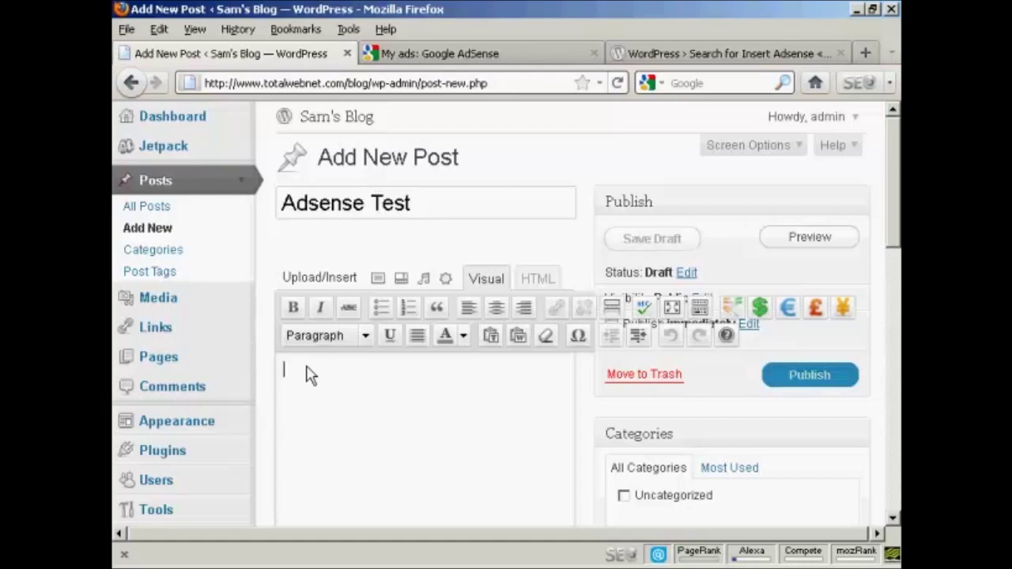
{"action": "type", "text": "This"}
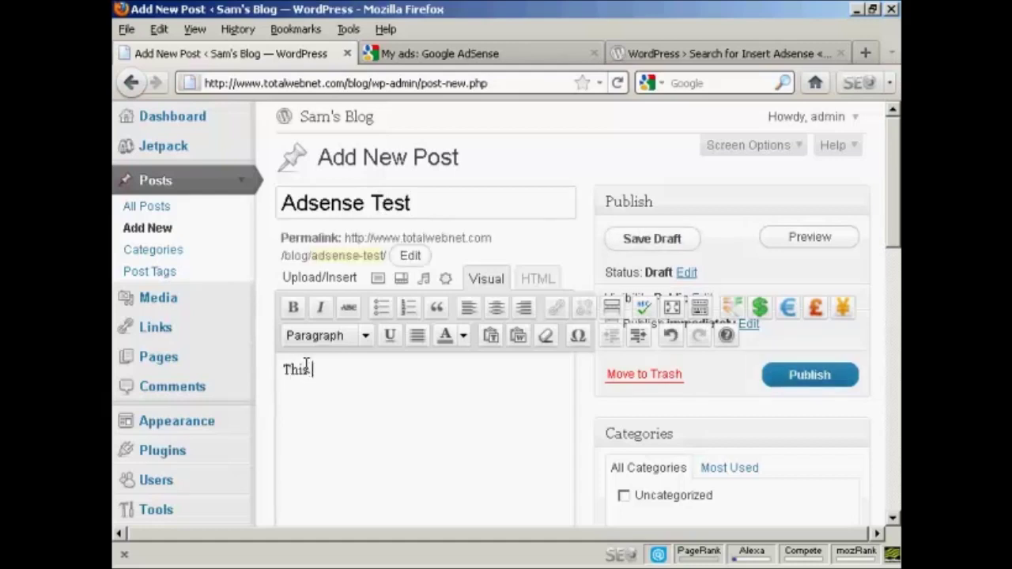
{"action": "type", "text": " is"}
{"action": "scroll", "coordinate": [306, 364], "scroll_direction": "down", "scroll_amount": 3}
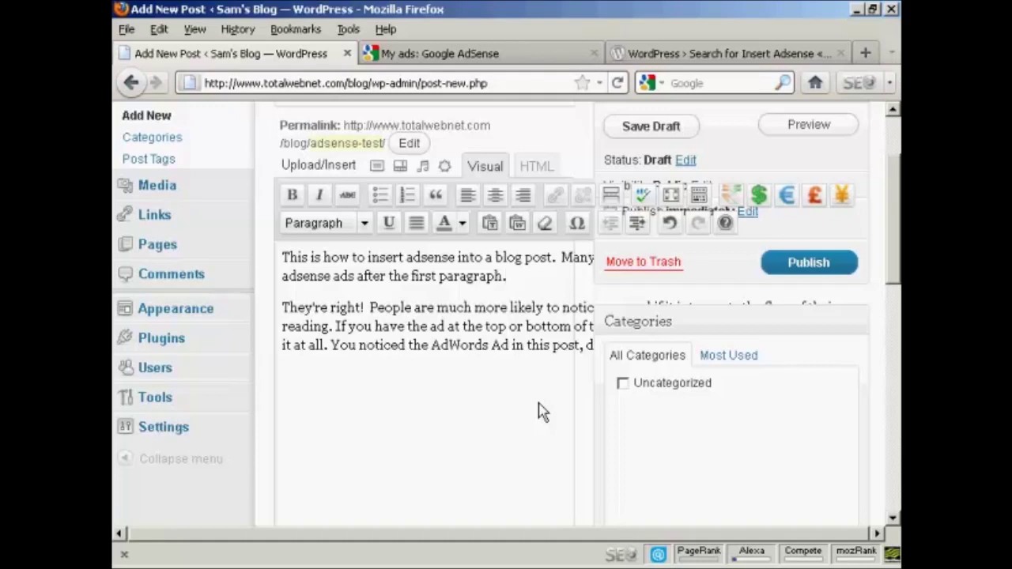
{"action": "key", "text": "Return"}
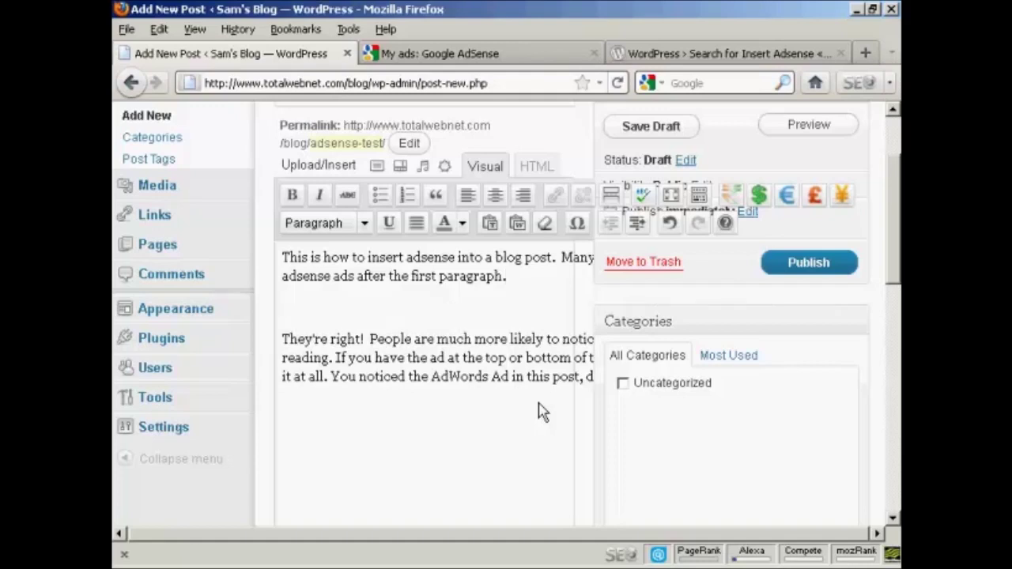
Step: Insert the [adsenseyu1] shortcode on the blank line and preview the post
{"action": "left_click", "coordinate": [731, 198]}
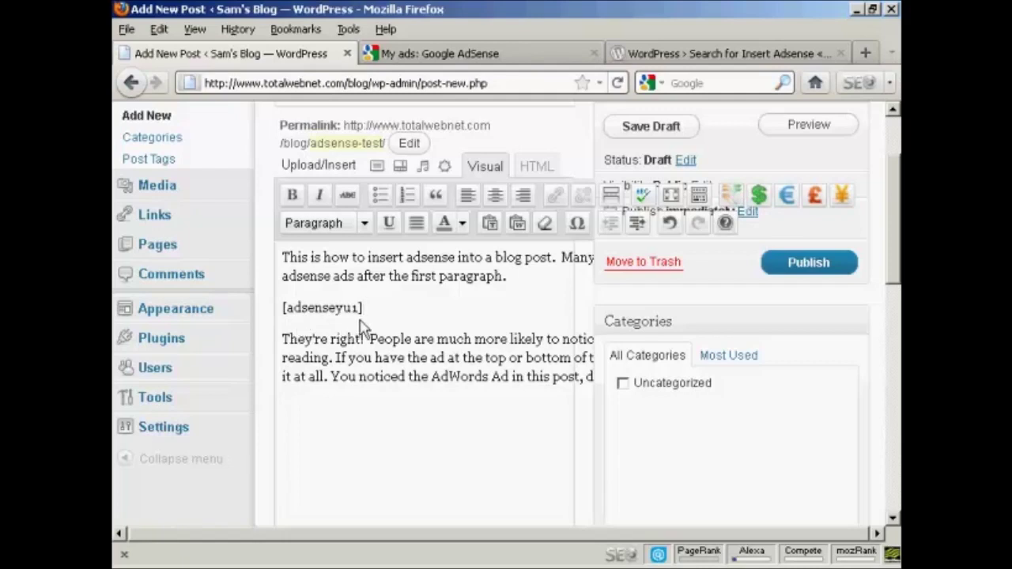
{"action": "left_click", "coordinate": [810, 126]}
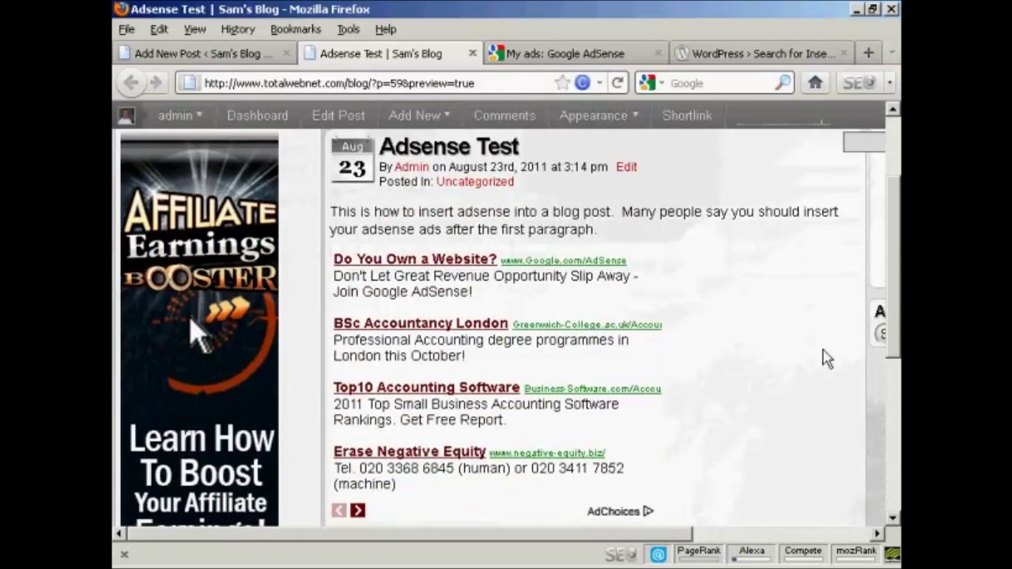
Step: Return to the Add New Post editor and publish the 'Adsense Test' post
{"action": "left_click_drag", "start_coordinate": [898, 211], "coordinate": [897, 134]}
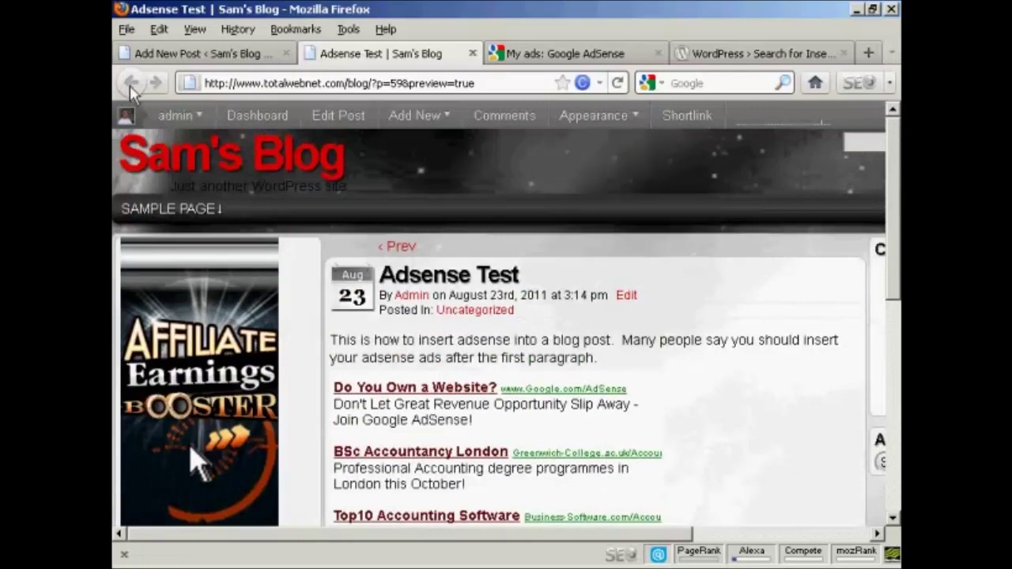
{"action": "left_click", "coordinate": [198, 54]}
{"action": "left_click", "coordinate": [813, 263]}
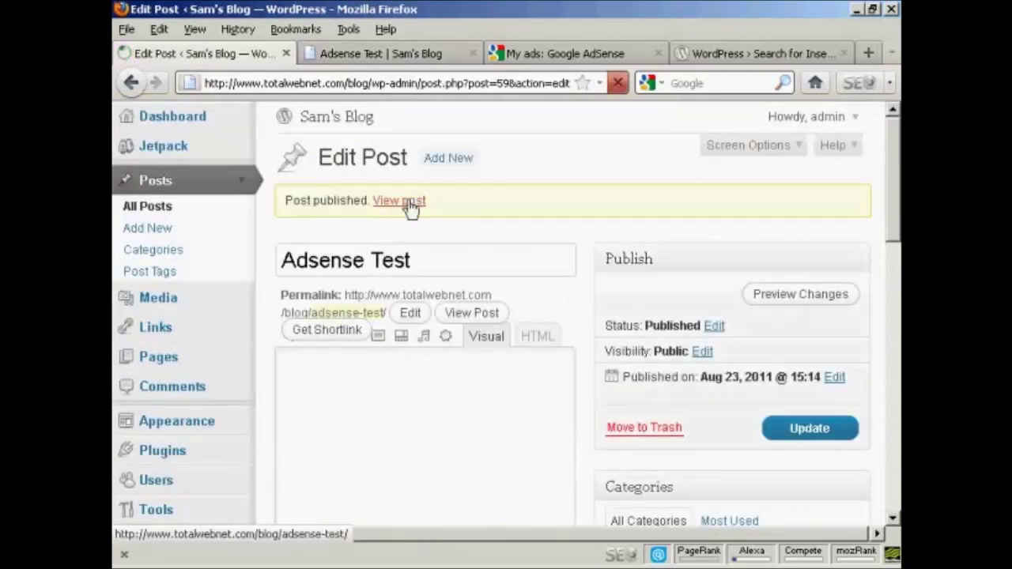
Step: View the live 'Adsense Test' post with ads between its paragraphs, returning to the top
{"action": "left_click", "coordinate": [405, 201]}
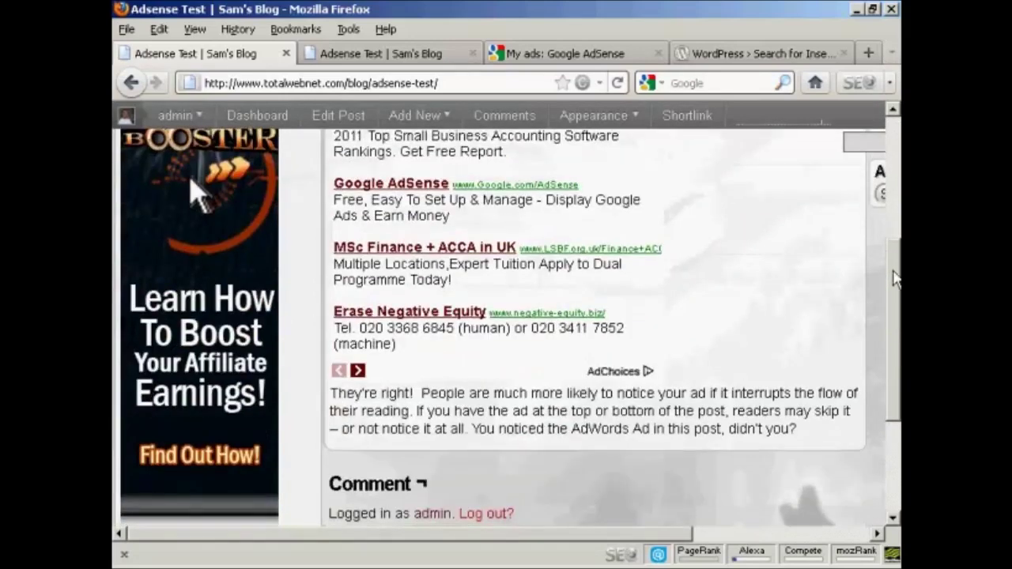
{"action": "key", "text": "Home"}
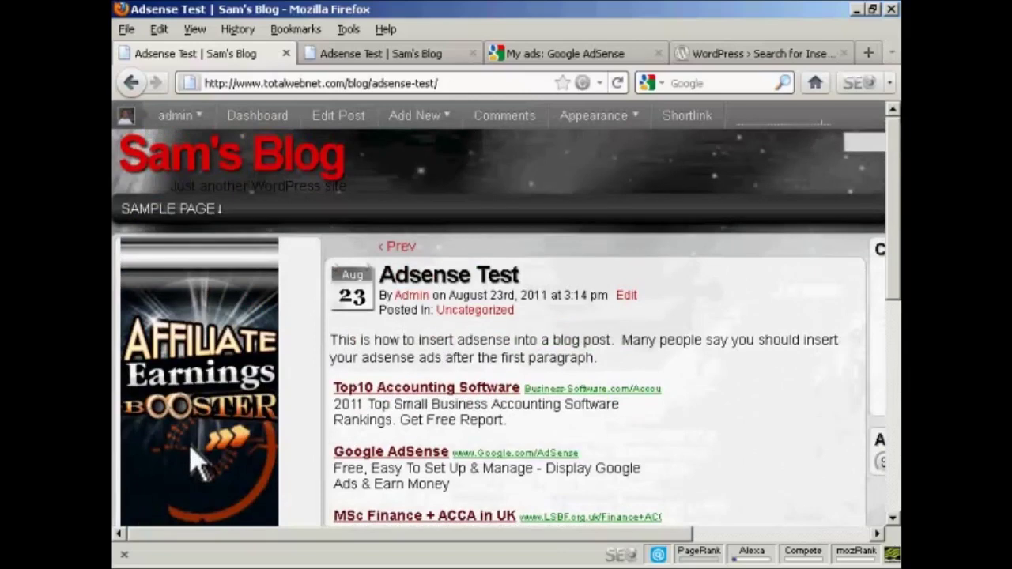